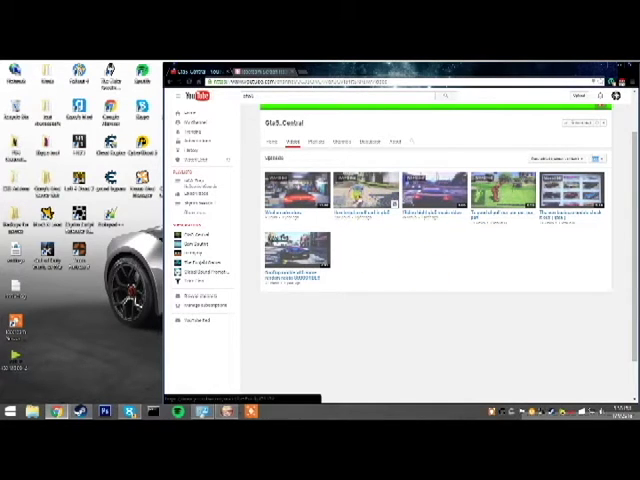
Watch 'How to get a golf cart in gta5', then go back to the Gta5 Central channel page
{"action": "left_click", "coordinate": [369, 213]}
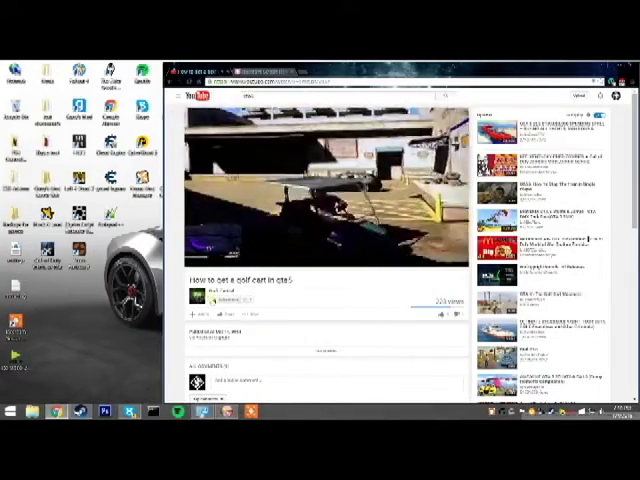
{"action": "left_click", "coordinate": [220, 291]}
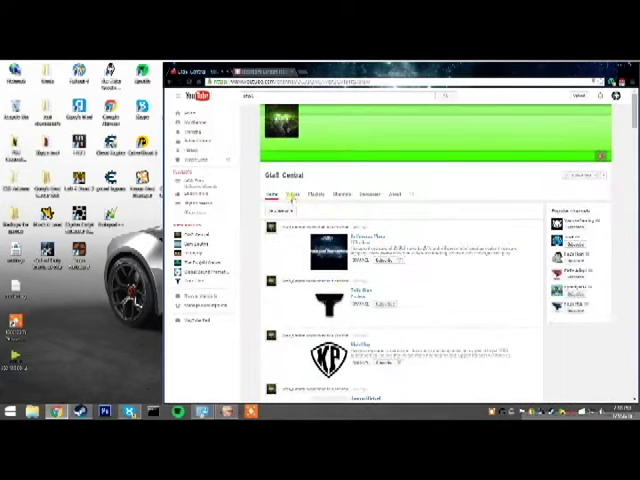
From the Videos tab, play 'Rooftop rumble with some random noobs', pausing and scrubbing ahead
{"action": "left_click", "coordinate": [292, 195]}
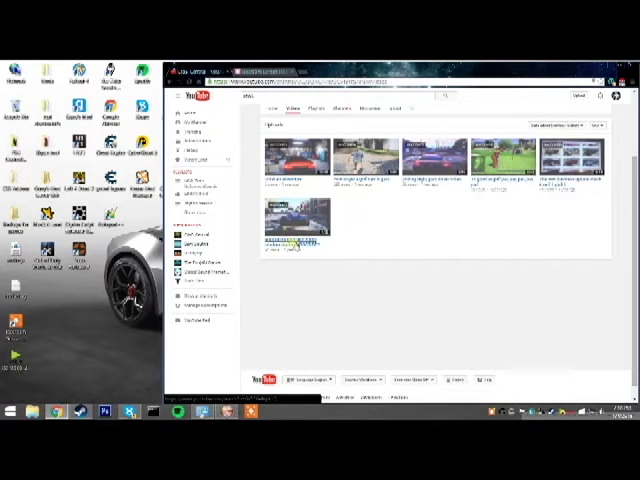
{"action": "left_click", "coordinate": [296, 243]}
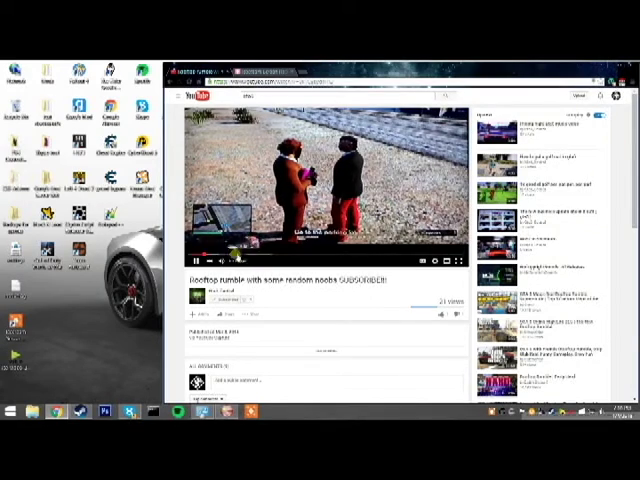
{"action": "left_click", "coordinate": [296, 257]}
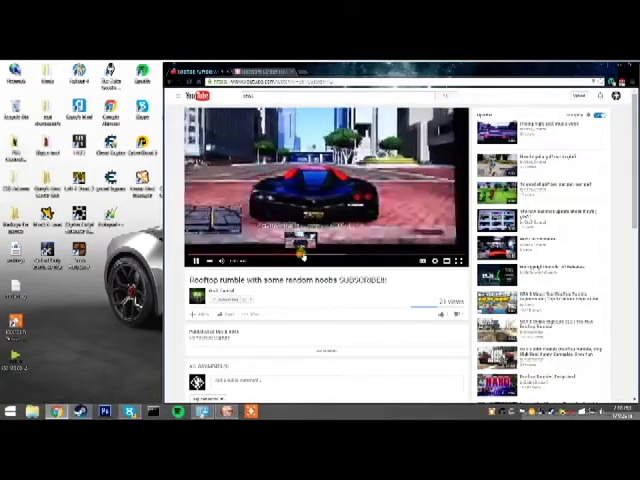
{"action": "left_click", "coordinate": [300, 255]}
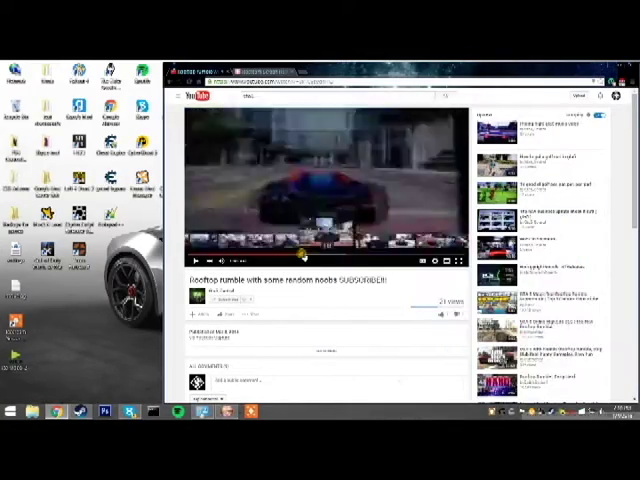
{"action": "left_click_drag", "start_coordinate": [301, 256], "coordinate": [346, 254]}
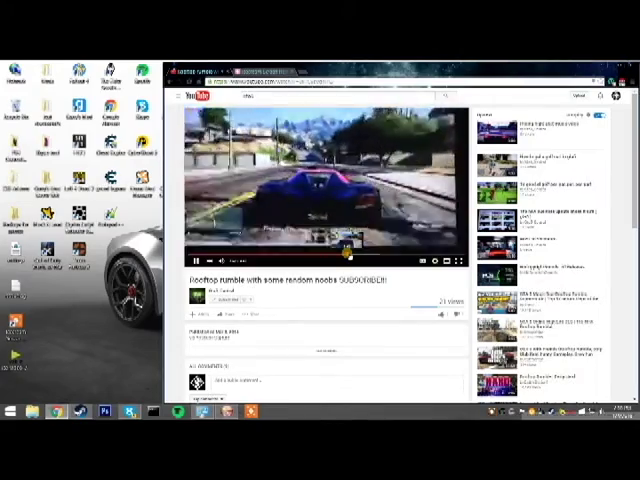
{"action": "left_click_drag", "start_coordinate": [347, 254], "coordinate": [379, 255]}
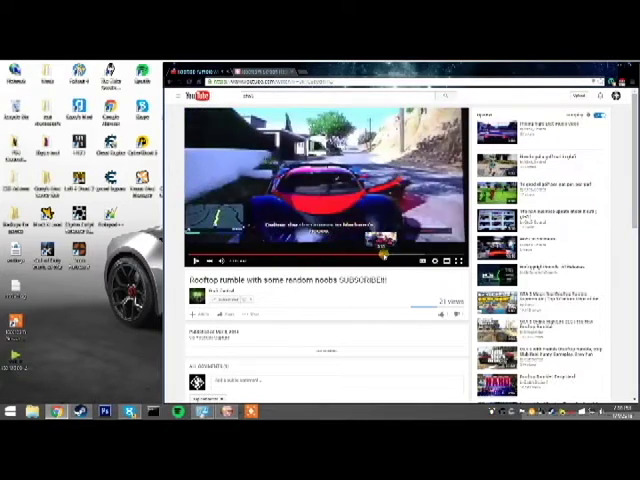
{"action": "left_click_drag", "start_coordinate": [383, 256], "coordinate": [404, 254]}
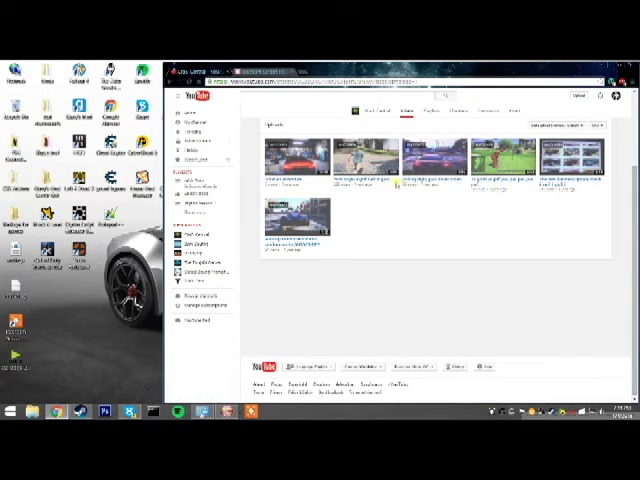
Play the golf par video and scrub ahead through it
{"action": "left_click", "coordinate": [489, 179]}
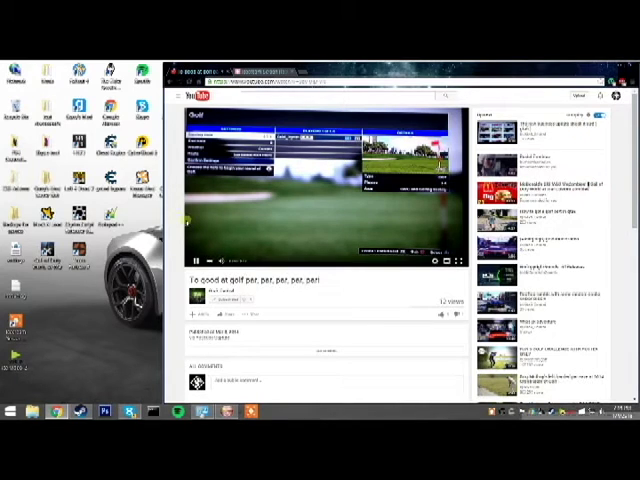
{"action": "mouse_move", "coordinate": [325, 185]}
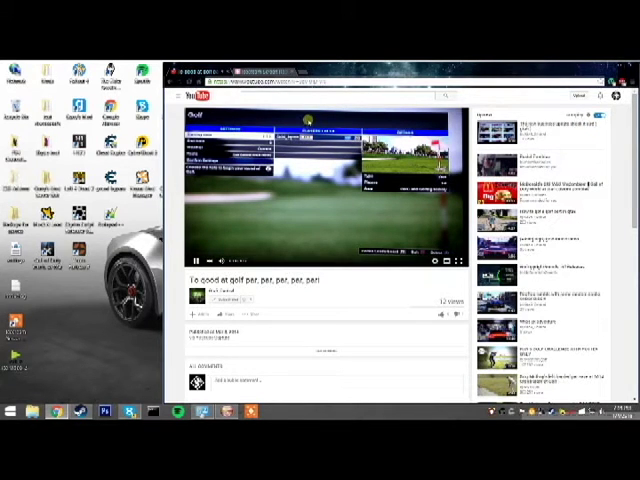
{"action": "left_click_drag", "start_coordinate": [255, 254], "coordinate": [266, 256]}
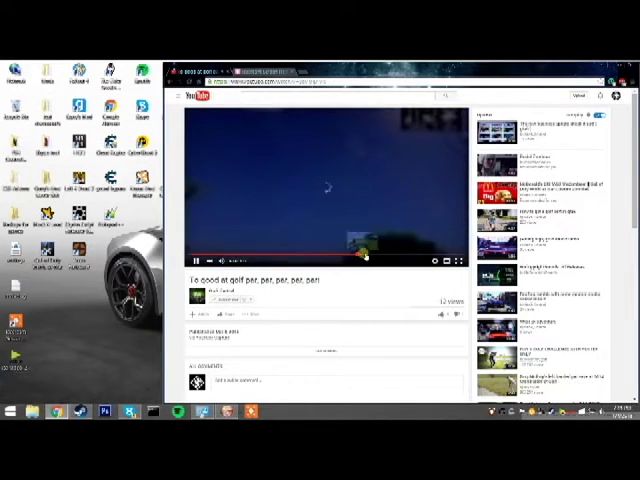
{"action": "left_click", "coordinate": [361, 254]}
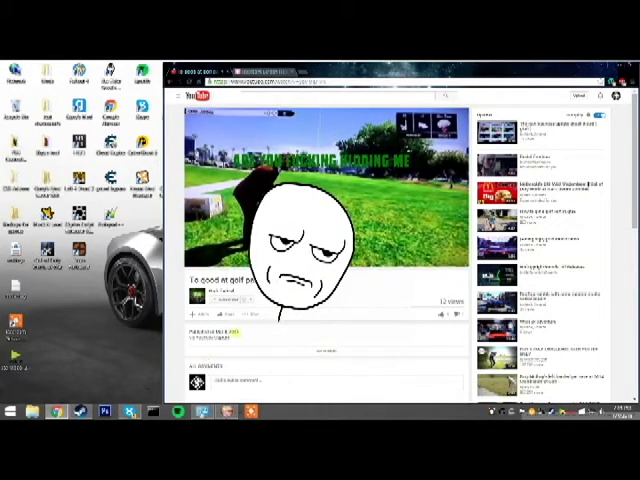
Select and then deselect the publish date text, and subscribe to the channel
{"action": "double_click", "coordinate": [235, 331]}
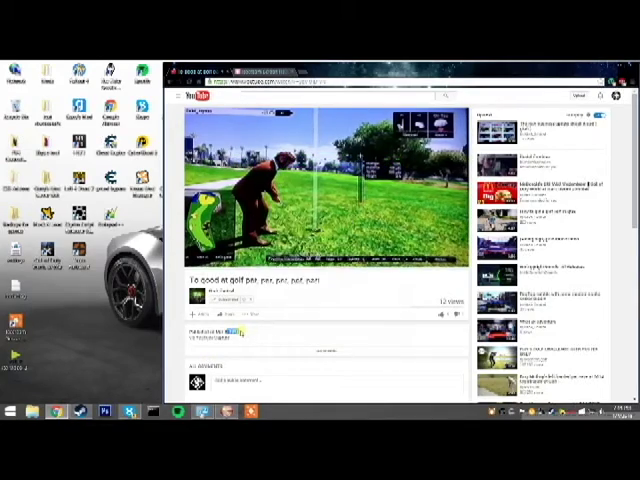
{"action": "left_click_drag", "start_coordinate": [240, 332], "coordinate": [280, 380]}
{"action": "left_click", "coordinate": [274, 334]}
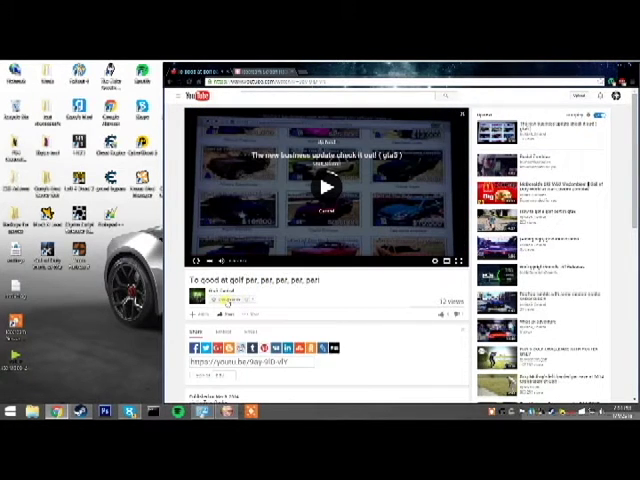
{"action": "left_click", "coordinate": [225, 300]}
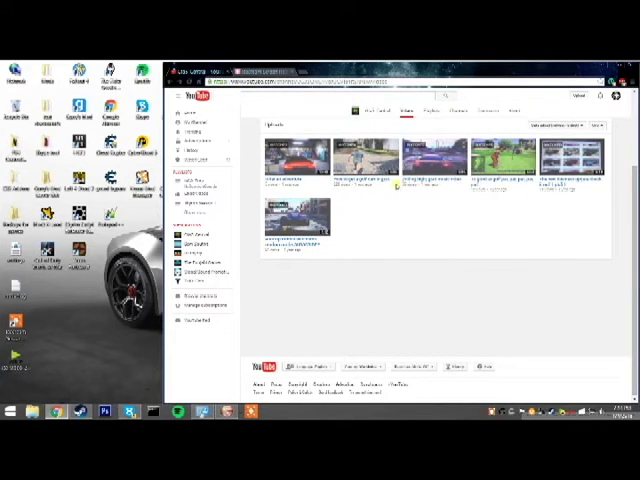
Play the 'What an adventure' video from the uploads grid
{"action": "left_click", "coordinate": [297, 180]}
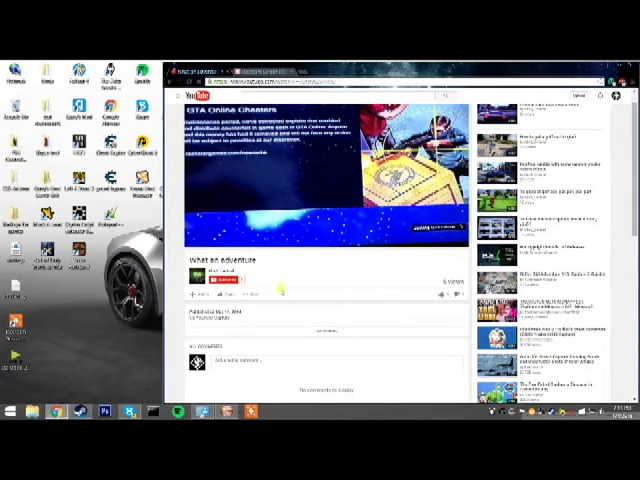
{"action": "scroll", "coordinate": [281, 290], "scroll_direction": "down", "scroll_amount": 2}
{"action": "scroll", "coordinate": [309, 187], "scroll_direction": "up", "scroll_amount": 1}
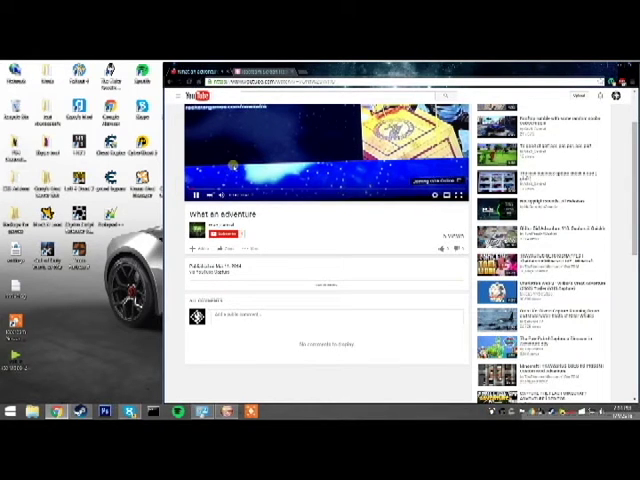
{"action": "scroll", "coordinate": [231, 168], "scroll_direction": "up", "scroll_amount": 1}
{"action": "scroll", "coordinate": [226, 167], "scroll_direction": "up", "scroll_amount": 1}
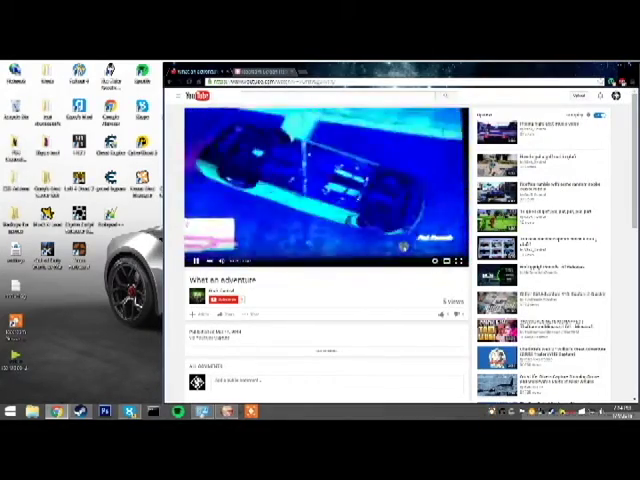
Pause 'What an adventure', then let it play to the end screen
{"action": "left_click", "coordinate": [399, 241]}
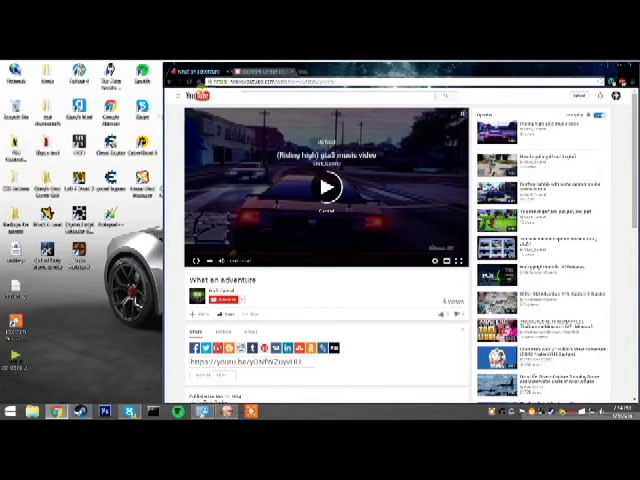
Play the suggested '(riding high) gta5 music video', then scrub ahead in the business update video
{"action": "left_click", "coordinate": [179, 96]}
{"action": "left_click", "coordinate": [296, 218]}
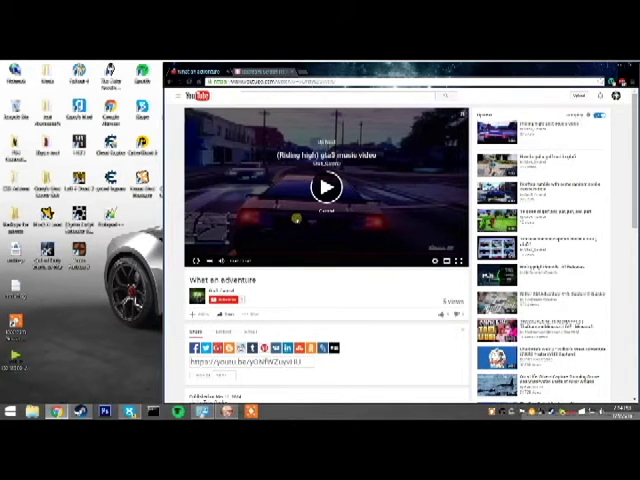
{"action": "left_click", "coordinate": [326, 188]}
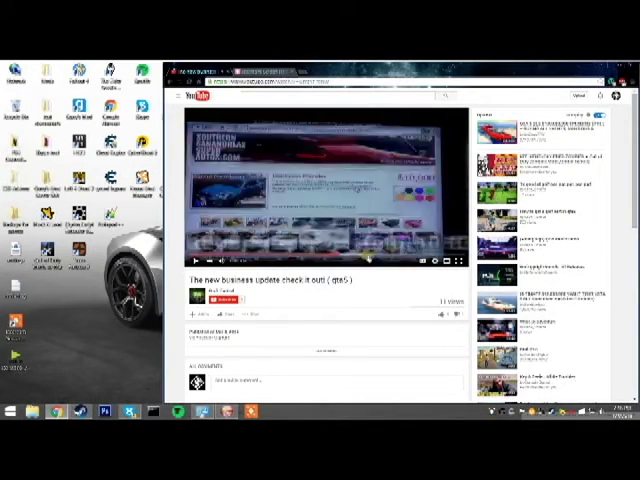
{"action": "left_click_drag", "start_coordinate": [368, 257], "coordinate": [378, 257]}
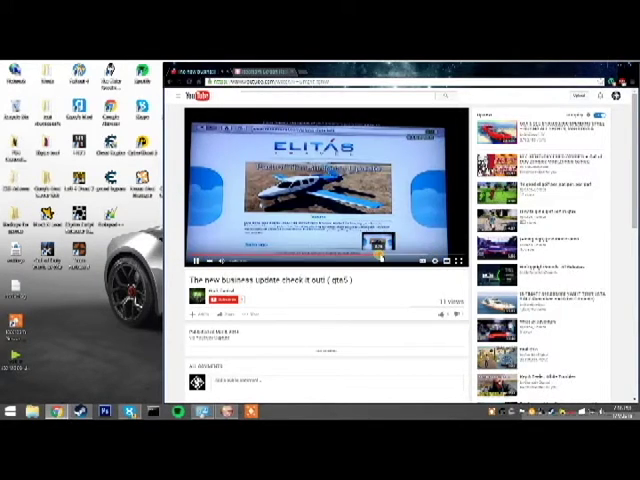
Scrub ahead to the green sports car scene and subscribe to the channel
{"action": "left_click_drag", "start_coordinate": [383, 257], "coordinate": [407, 257]}
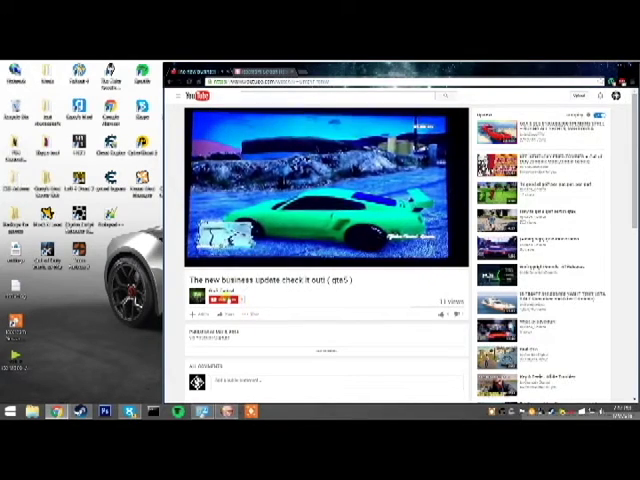
{"action": "left_click", "coordinate": [224, 298]}
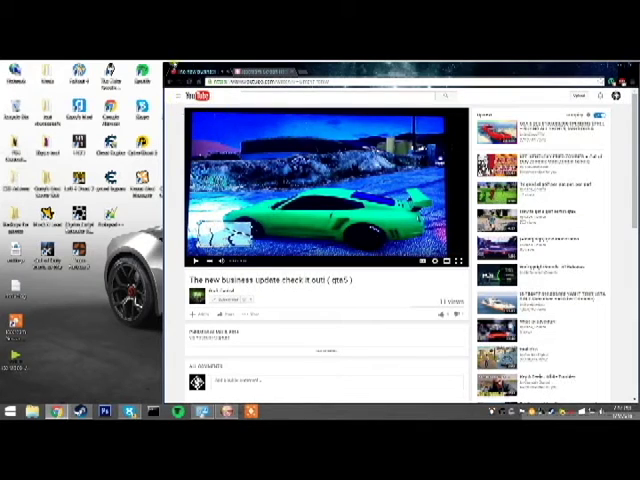
Go from the '(riding high) gta5 music video' to the Gta5 Central home feed via the channel name
{"action": "left_click", "coordinate": [221, 290]}
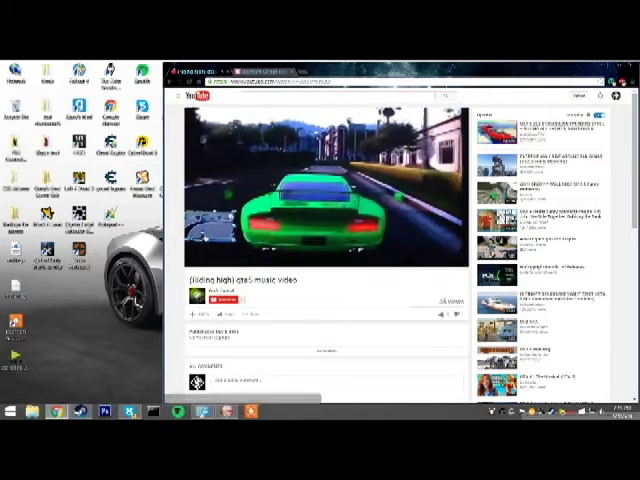
{"action": "left_click", "coordinate": [220, 290]}
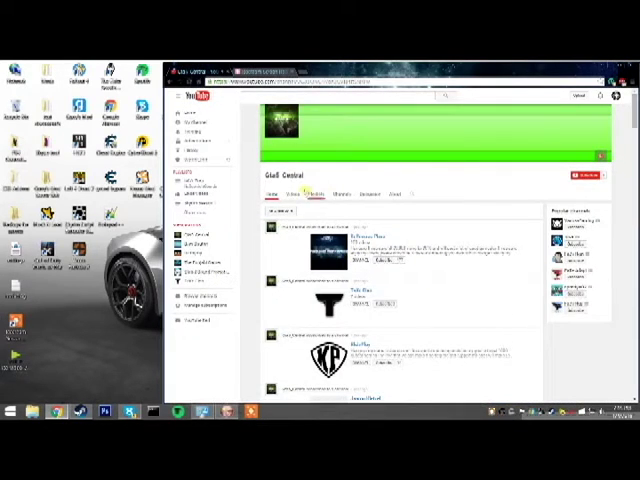
From the Videos tab, play 'The new business update check it out! (gta5)' and jump ahead
{"action": "left_click", "coordinate": [293, 194]}
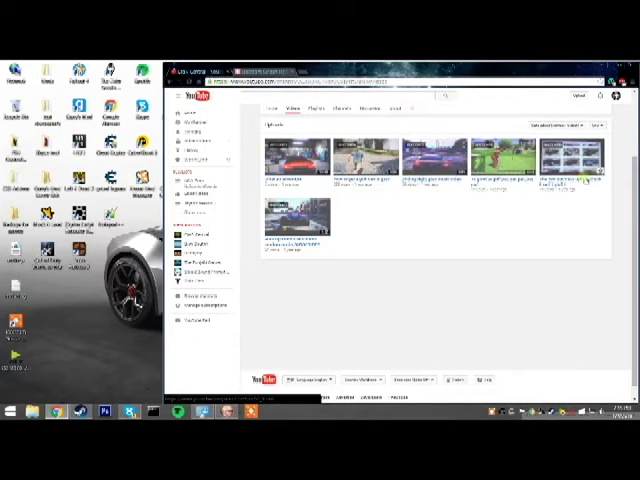
{"action": "left_click", "coordinate": [586, 178]}
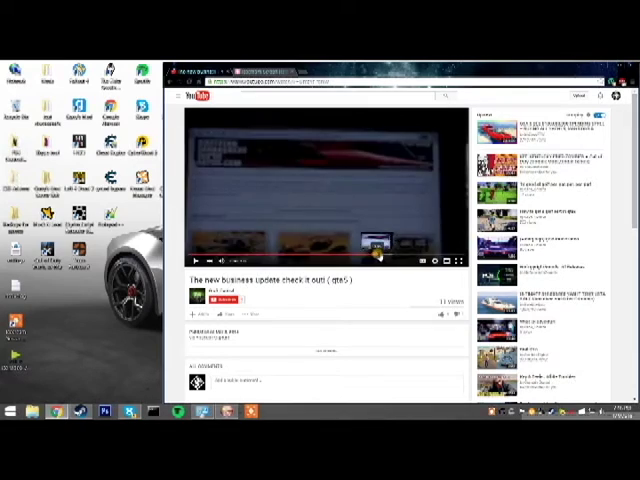
{"action": "left_click", "coordinate": [378, 256]}
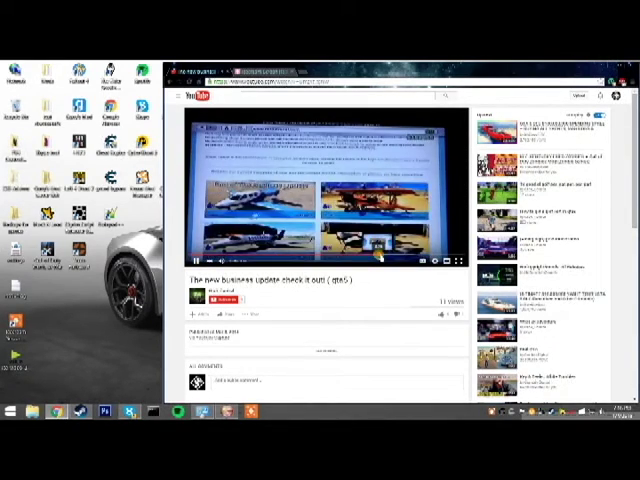
Scrub past the Pedal Metal scene to the green car footage, then return to the uploads grid
{"action": "mouse_move", "coordinate": [378, 256]}
{"action": "left_mouse_down"}
{"action": "mouse_move", "coordinate": [405, 256]}
{"action": "mouse_move", "coordinate": [397, 259]}
{"action": "left_mouse_up"}
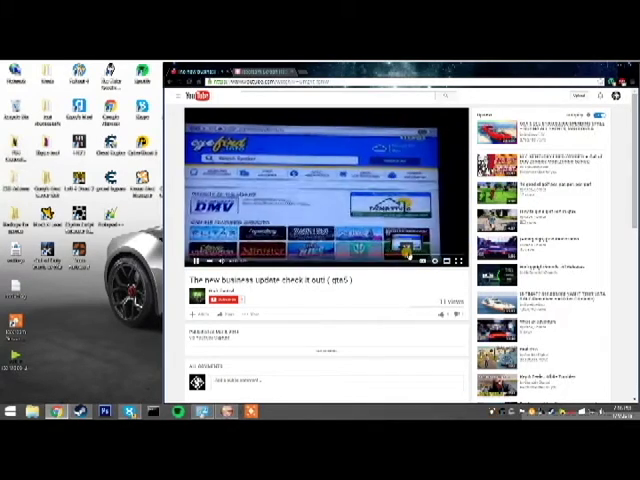
{"action": "left_click", "coordinate": [406, 256]}
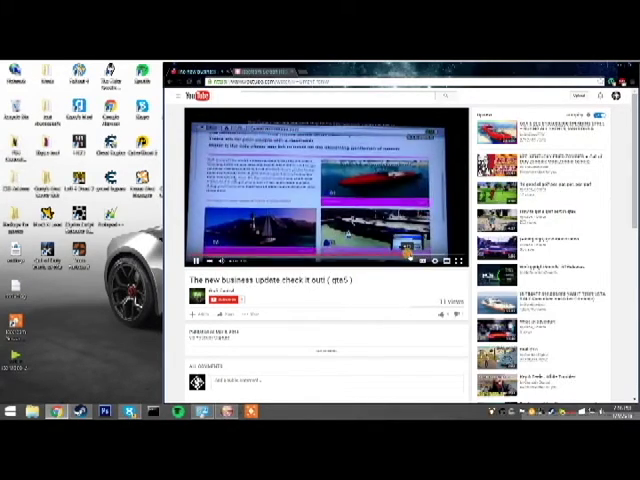
{"action": "left_click_drag", "start_coordinate": [406, 256], "coordinate": [425, 256]}
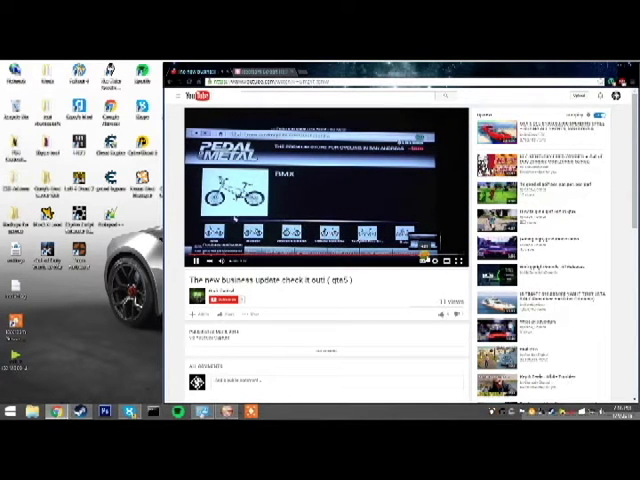
{"action": "left_click_drag", "start_coordinate": [425, 256], "coordinate": [440, 256]}
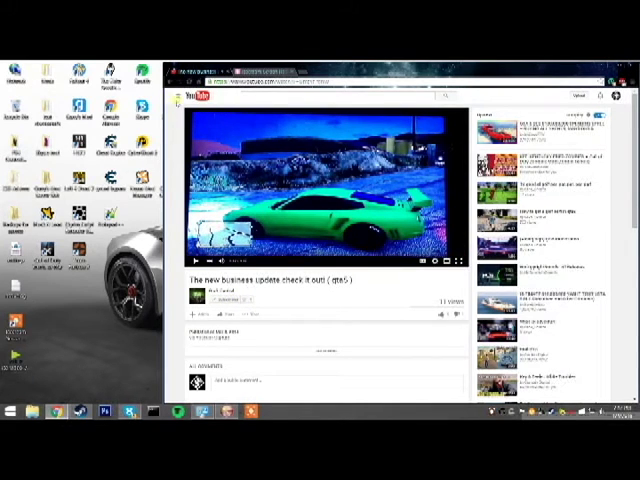
{"action": "left_click", "coordinate": [197, 97]}
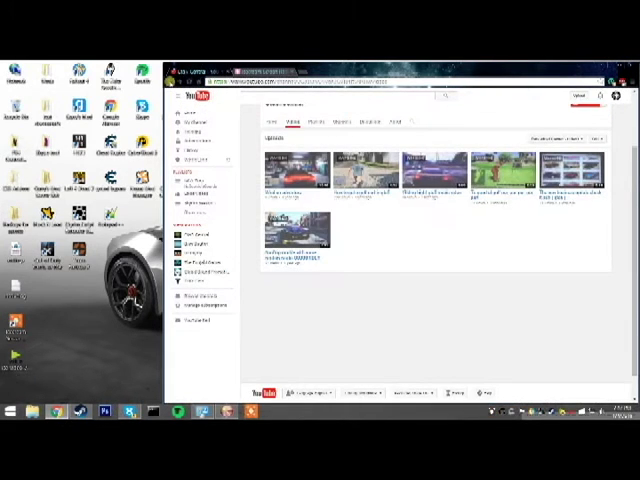